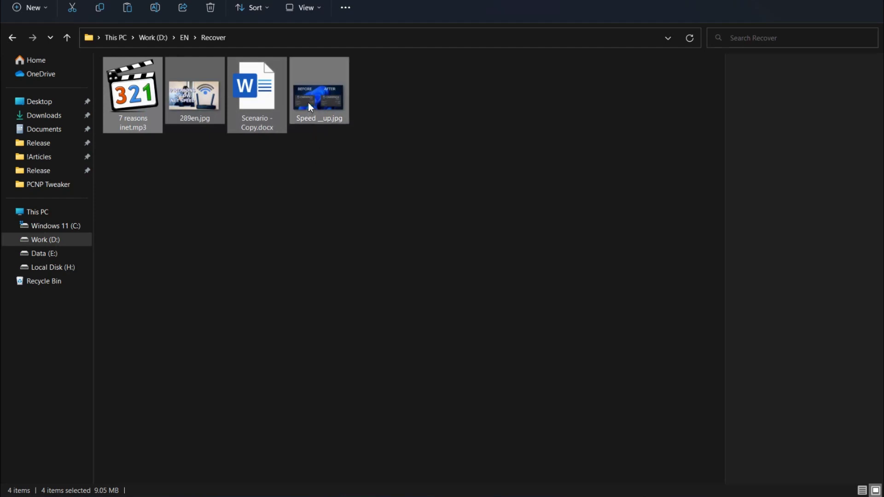
Permanently delete the selected files and empty the Recycle Bin
{"action": "mouse_move", "coordinate": [310, 107]}
{"action": "key", "text": "shift+Delete"}
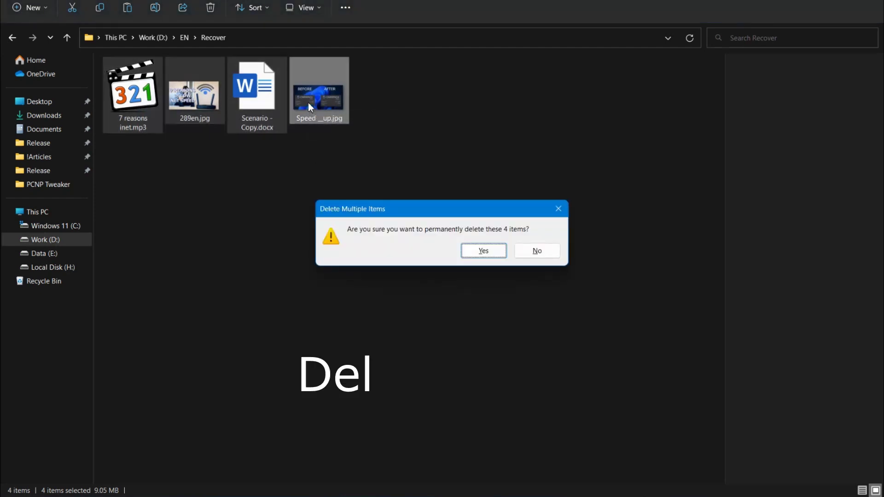
{"action": "left_click", "coordinate": [485, 250]}
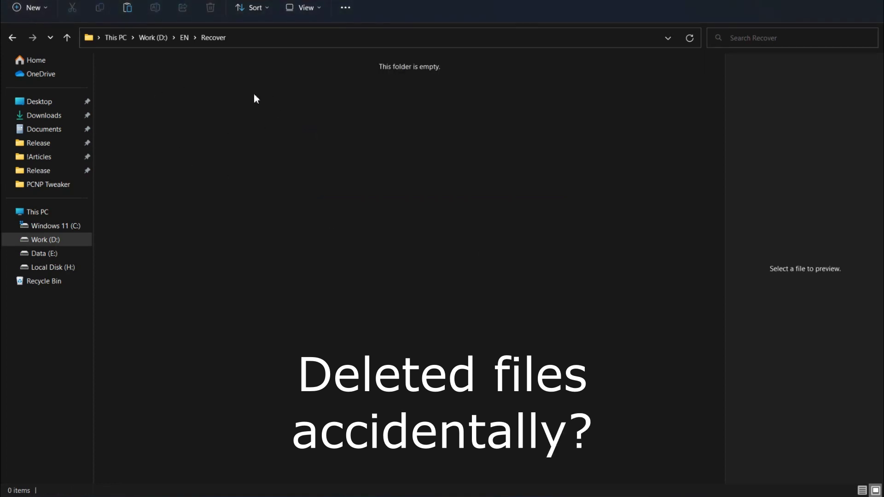
{"action": "right_click", "coordinate": [40, 281]}
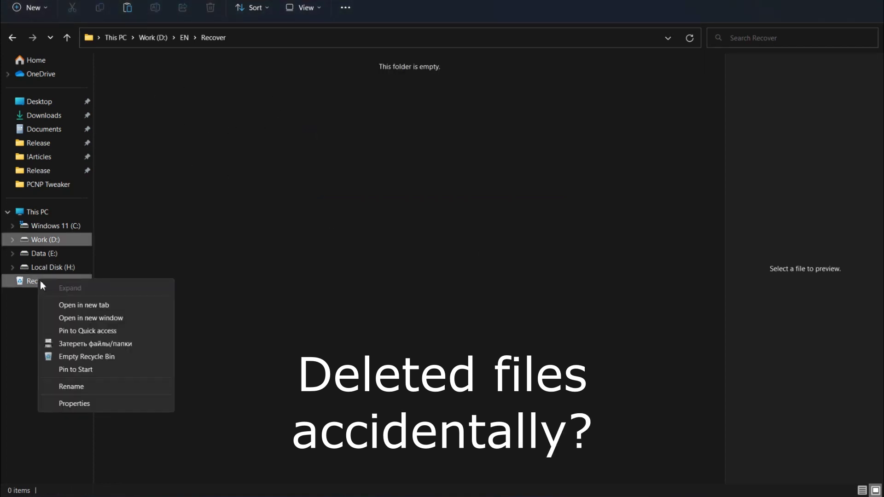
{"action": "left_click", "coordinate": [76, 358]}
{"action": "left_click", "coordinate": [477, 250]}
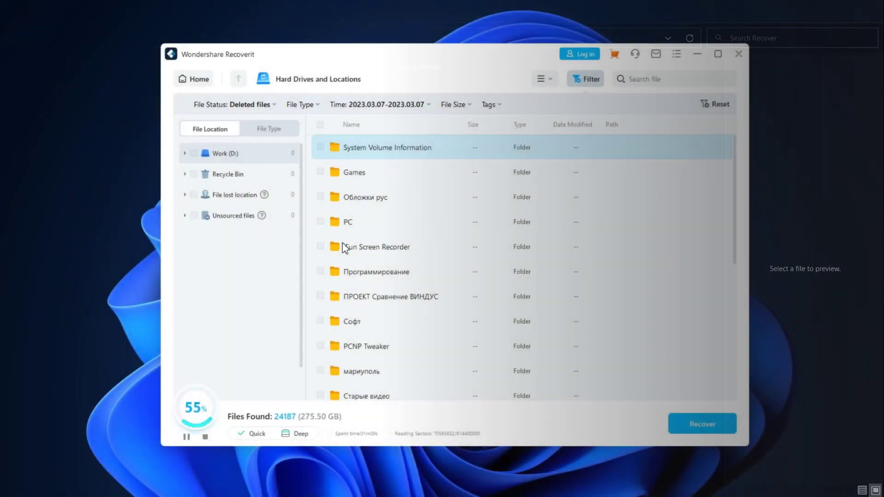
{"action": "scroll", "coordinate": [341, 318], "scroll_direction": "down", "scroll_amount": 6}
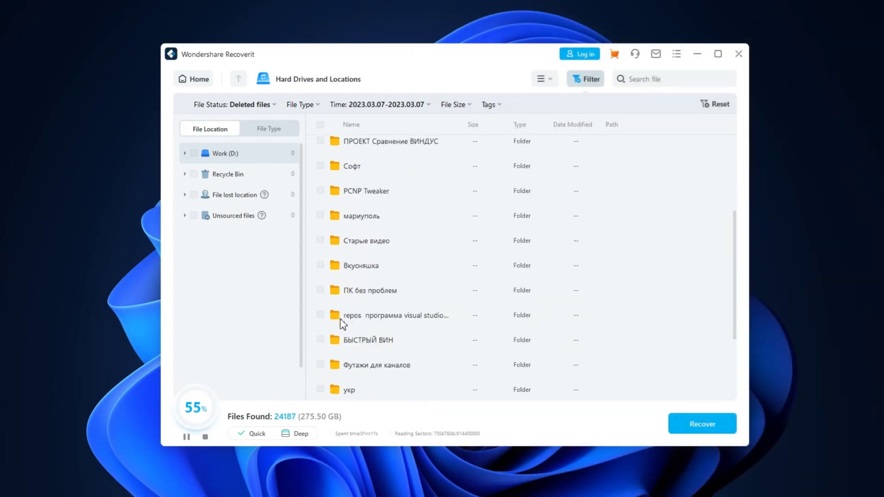
{"action": "scroll", "coordinate": [343, 324], "scroll_direction": "down", "scroll_amount": 5}
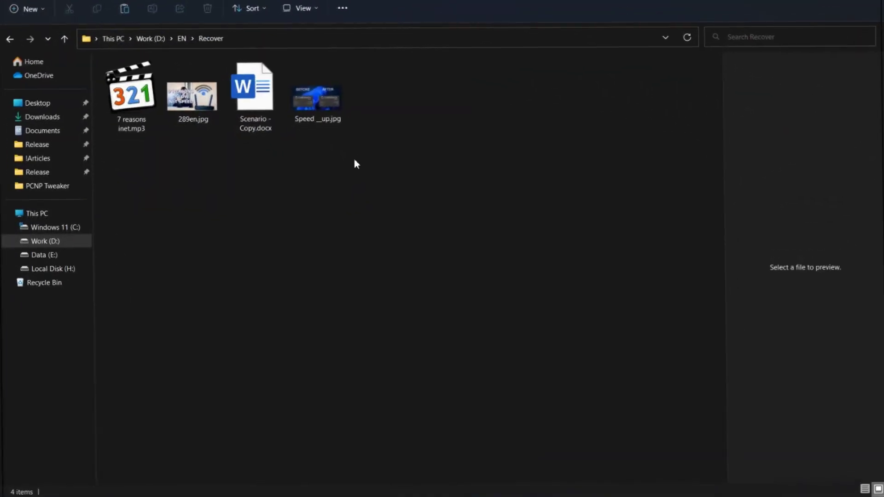
Select all four files in Recover, permanently delete them, and check the Recycle Bin
{"action": "left_click_drag", "start_coordinate": [354, 163], "coordinate": [103, 63]}
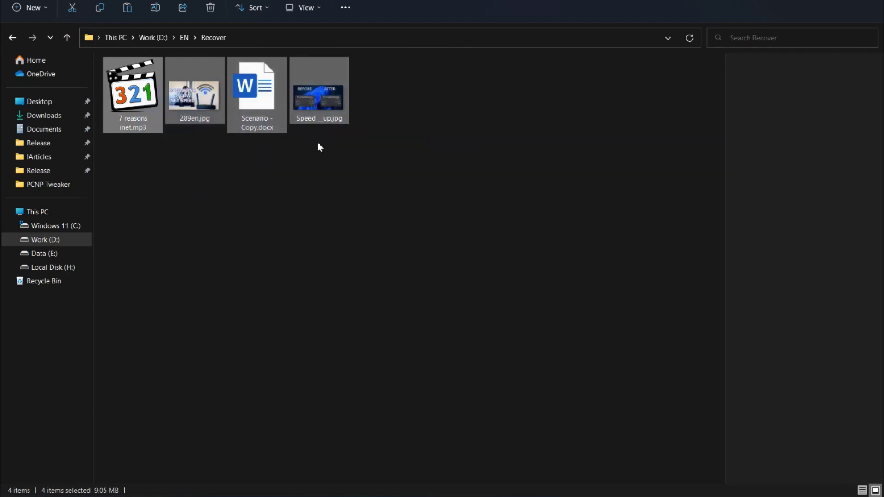
{"action": "mouse_move", "coordinate": [308, 102]}
{"action": "key", "text": "shift+Delete"}
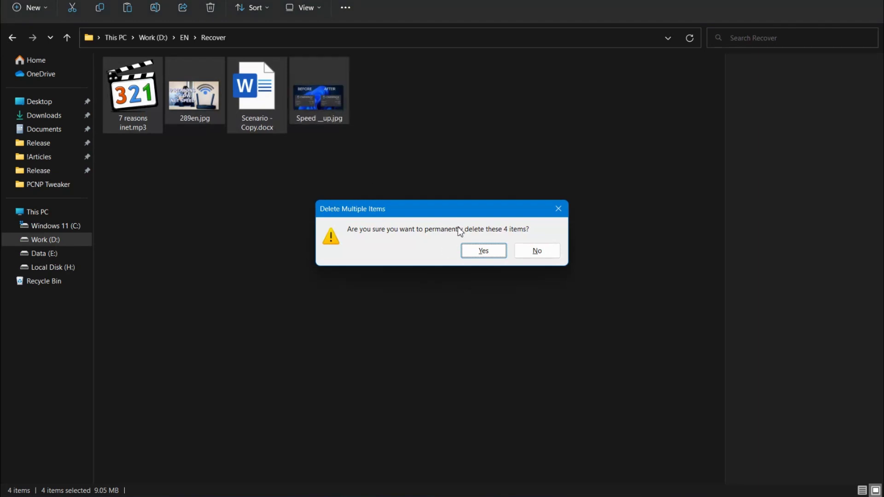
{"action": "left_click", "coordinate": [487, 252]}
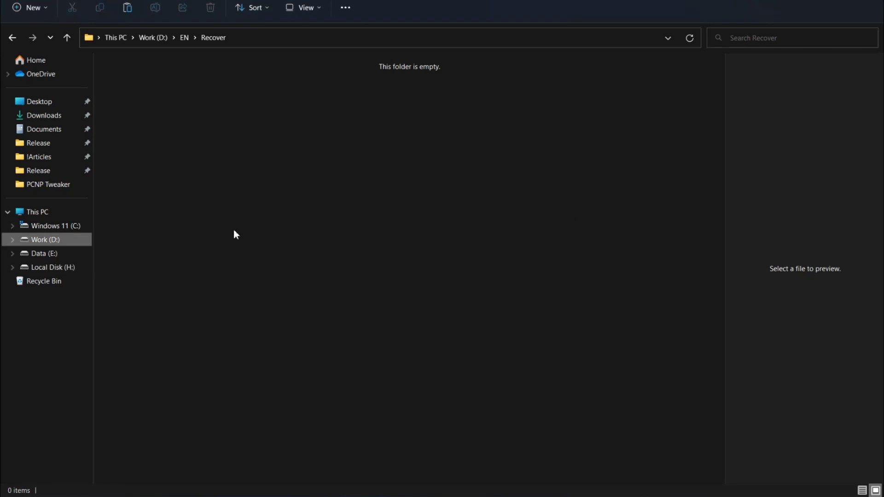
{"action": "left_click", "coordinate": [34, 286]}
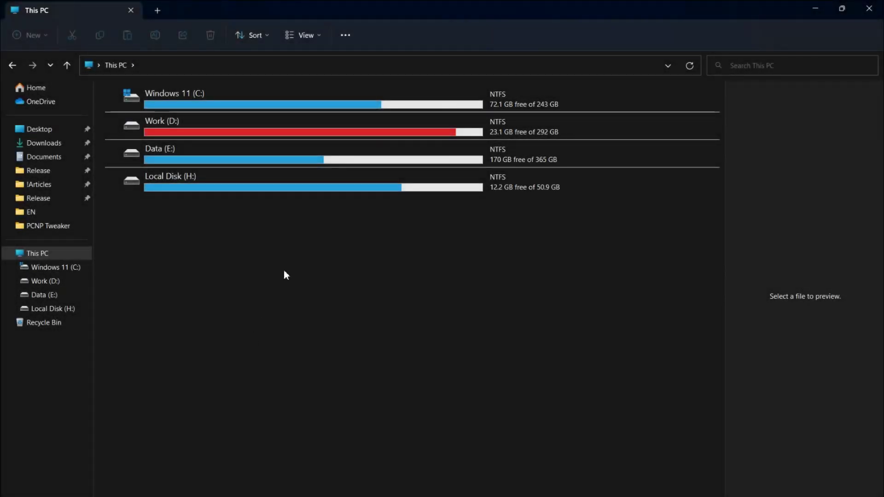
Select the Work (D:) and Windows 11 (C:) drives on This PC, then clear the selection
{"action": "left_click", "coordinate": [182, 132]}
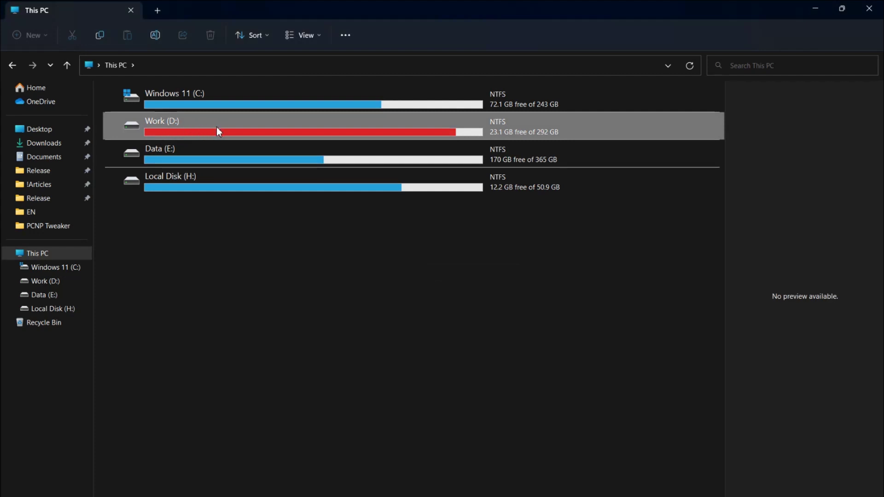
{"action": "left_click", "coordinate": [418, 94]}
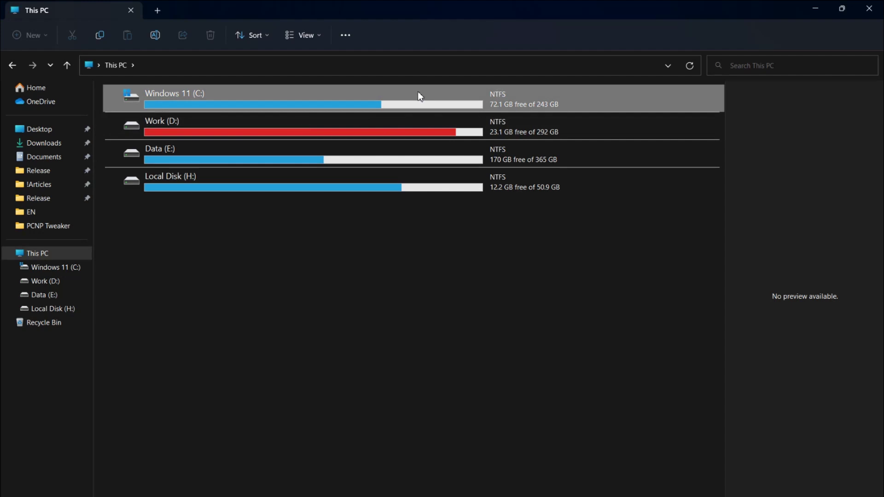
{"action": "left_click", "coordinate": [491, 325]}
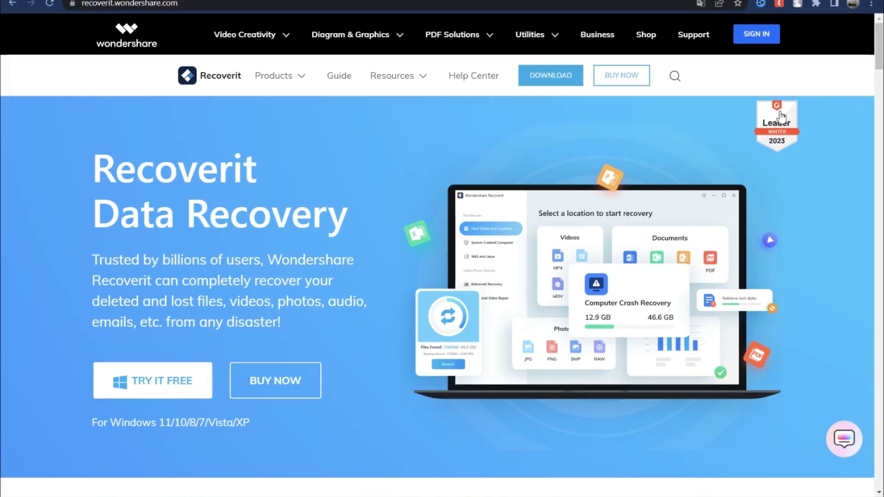
Download the free Recoverit installer and install Wondershare Recoverit with default settings
{"action": "left_click", "coordinate": [162, 383]}
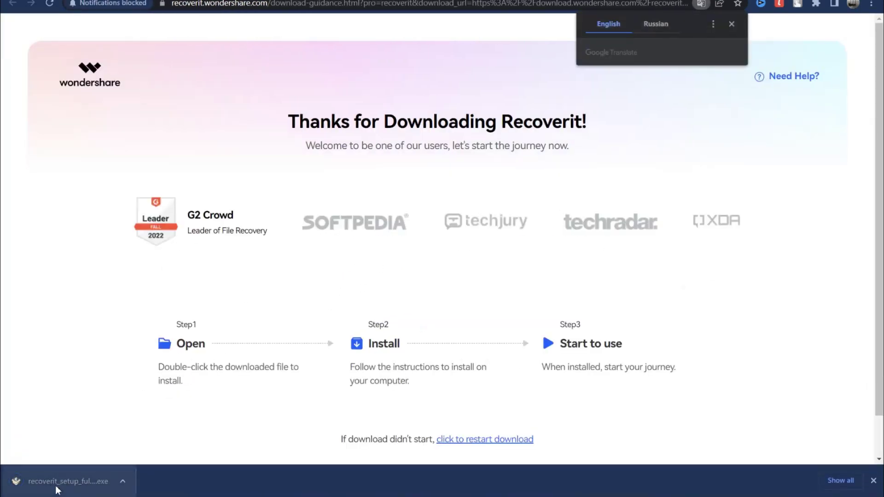
{"action": "left_click", "coordinate": [64, 490]}
{"action": "left_click", "coordinate": [580, 350]}
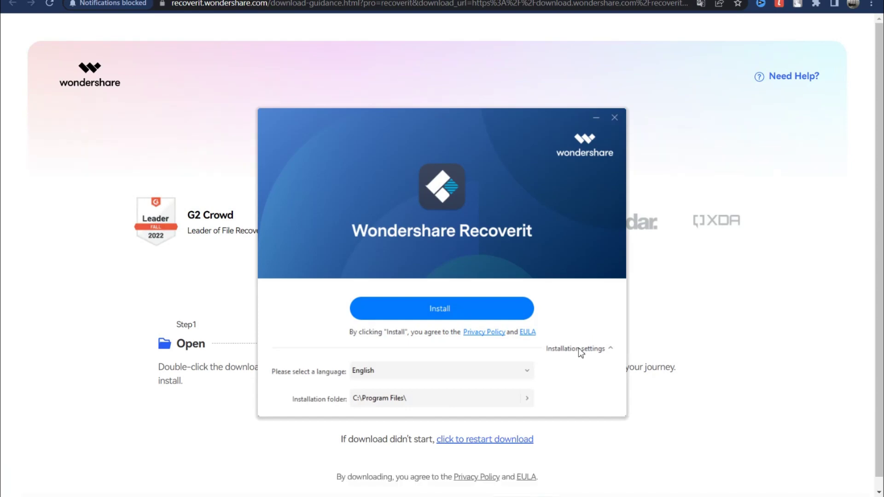
{"action": "left_click", "coordinate": [579, 350]}
{"action": "left_click", "coordinate": [446, 309]}
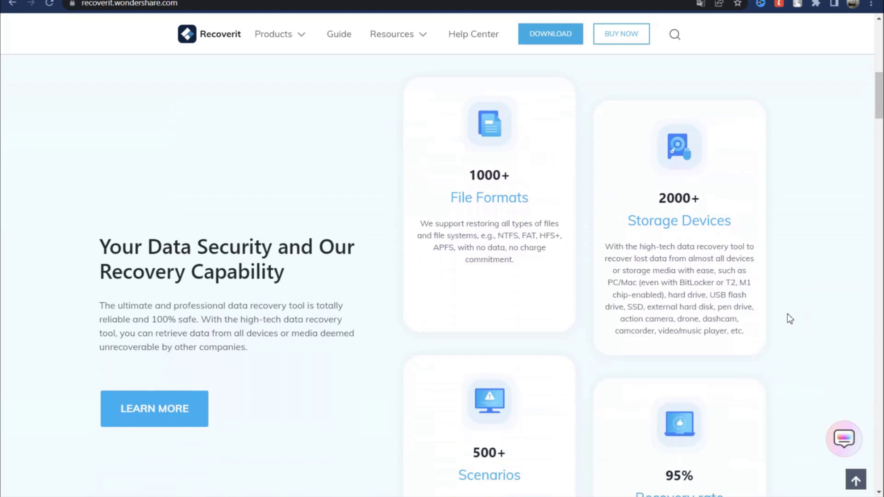
{"action": "scroll", "coordinate": [788, 314], "scroll_direction": "down", "scroll_amount": 2}
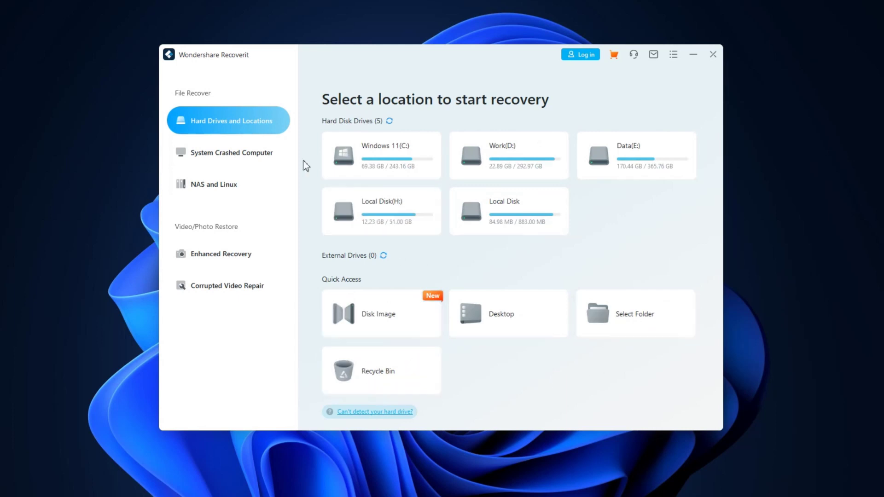
{"action": "left_click", "coordinate": [210, 153]}
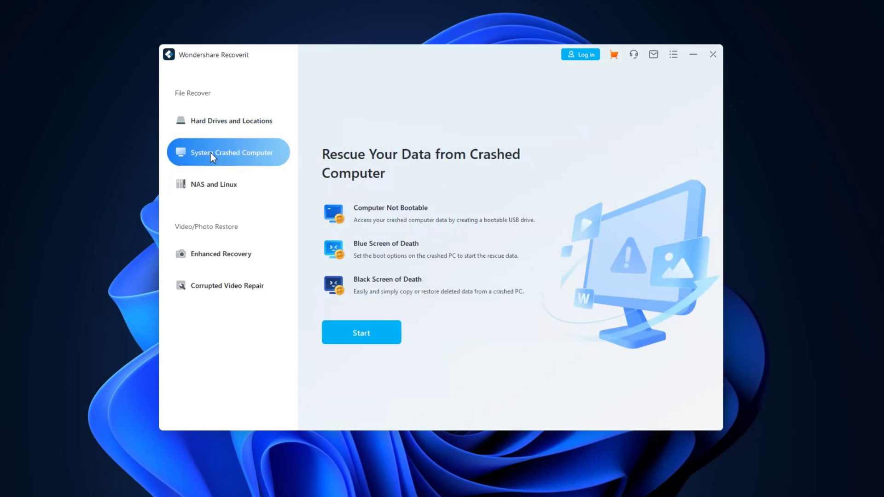
{"action": "left_click", "coordinate": [231, 185]}
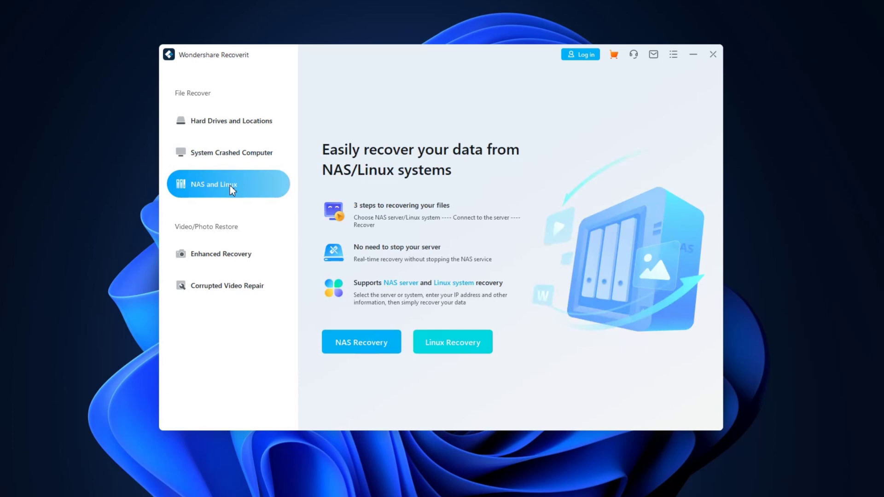
{"action": "left_click", "coordinate": [211, 122]}
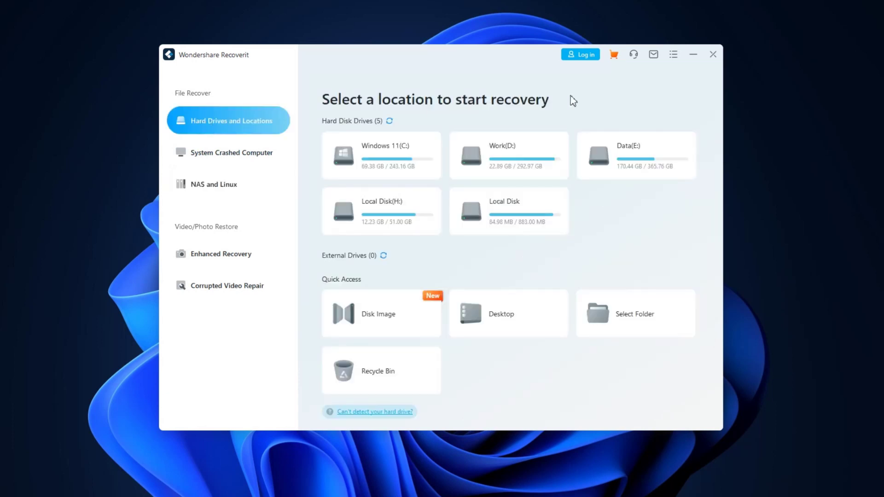
{"action": "left_click", "coordinate": [693, 56]}
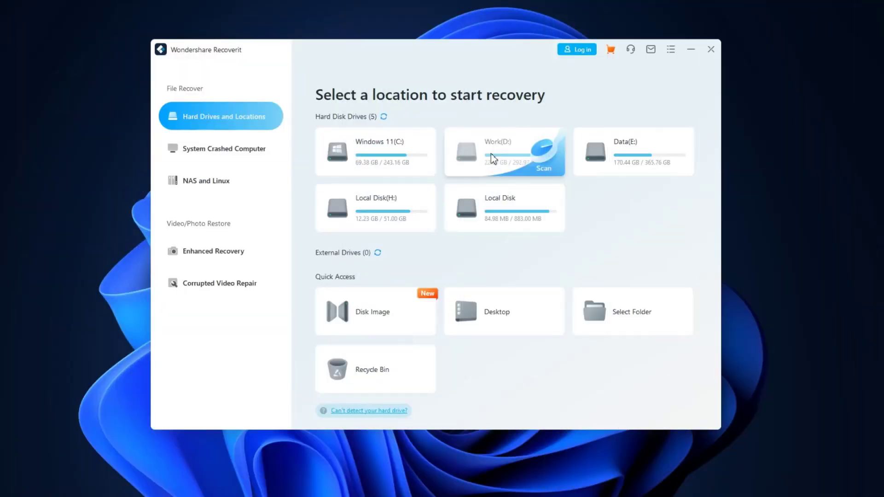
Scan the Work (D:) drive and filter the results to deleted files only
{"action": "left_click", "coordinate": [494, 159]}
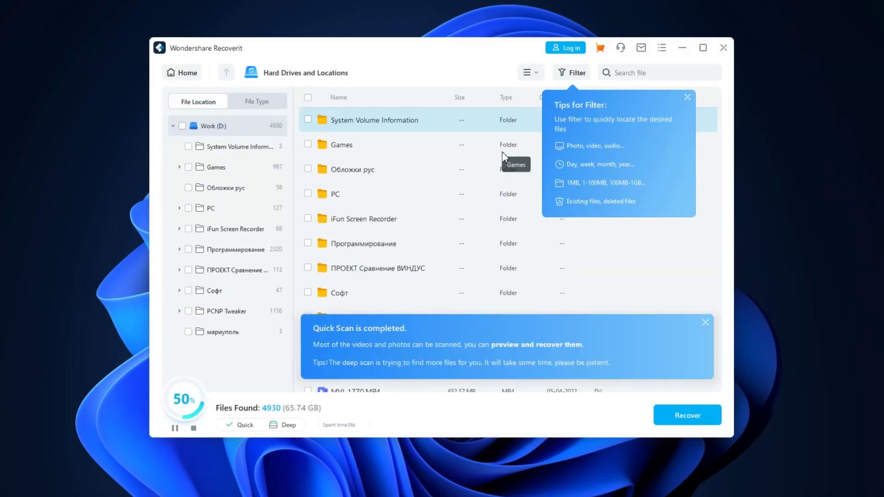
{"action": "left_click", "coordinate": [573, 73]}
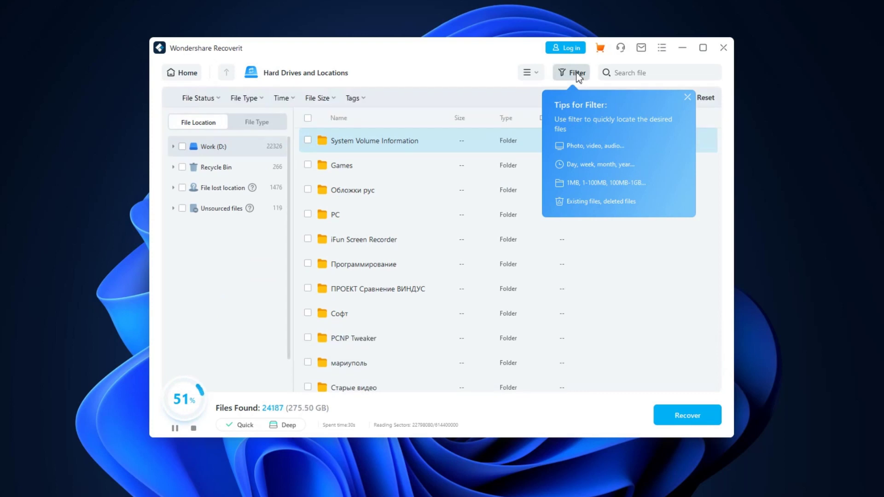
{"action": "left_click", "coordinate": [687, 98]}
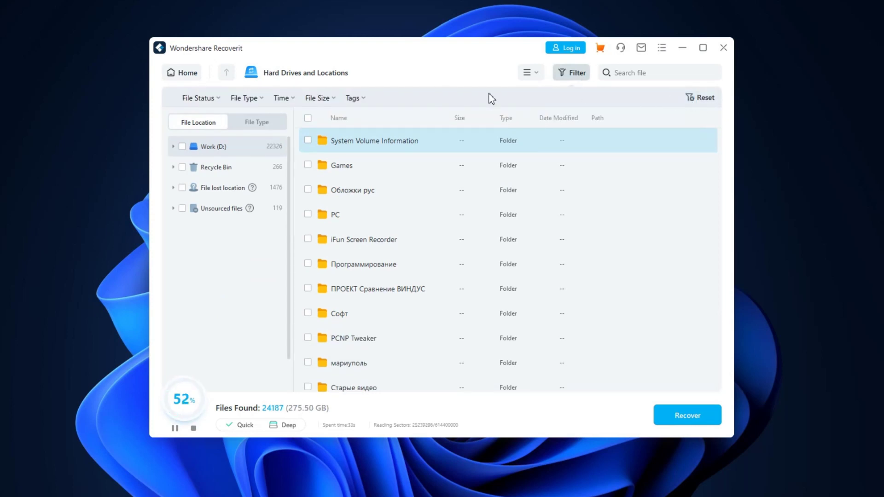
{"action": "left_click", "coordinate": [213, 99]}
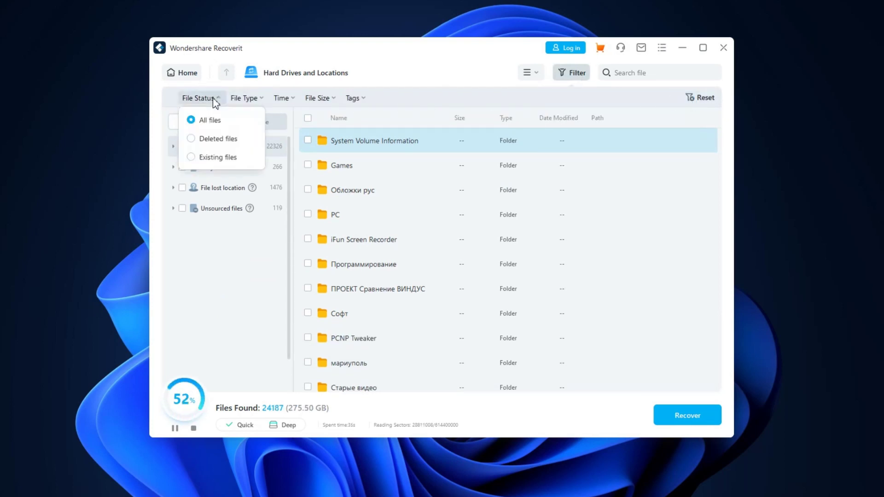
{"action": "left_click", "coordinate": [193, 138]}
{"action": "left_click", "coordinate": [289, 99]}
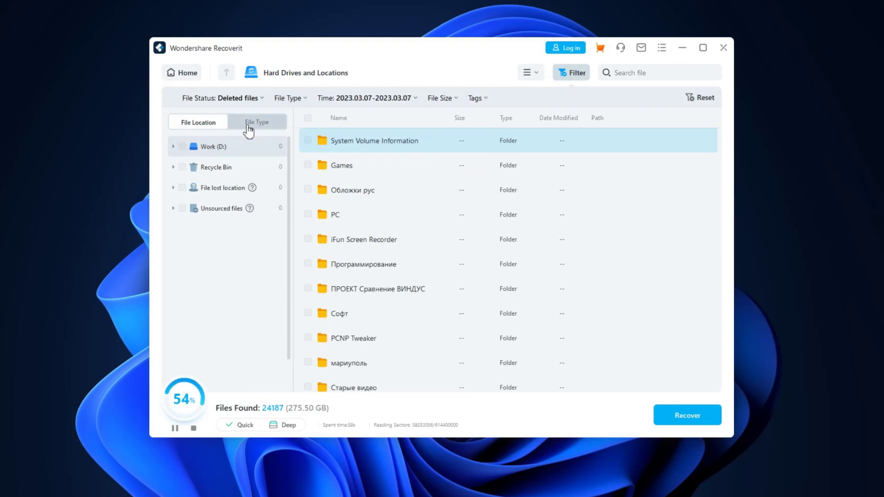
Return to the File Location view, expand Work (D:) and open the EN folder
{"action": "left_click", "coordinate": [249, 128]}
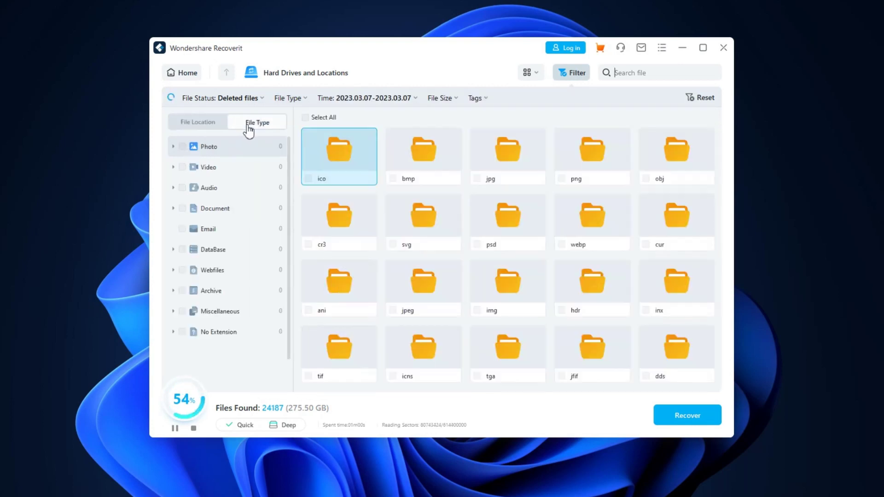
{"action": "left_click", "coordinate": [209, 130]}
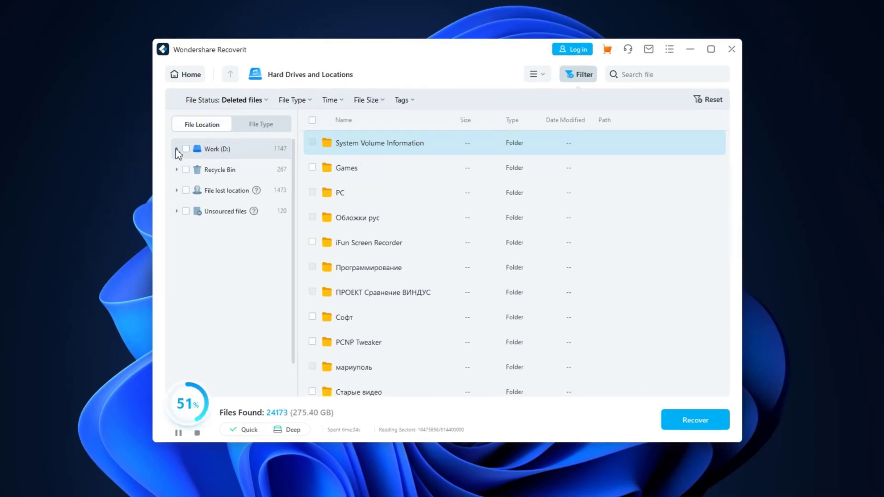
{"action": "left_click", "coordinate": [176, 149]}
{"action": "scroll", "coordinate": [218, 283], "scroll_direction": "down", "scroll_amount": 2}
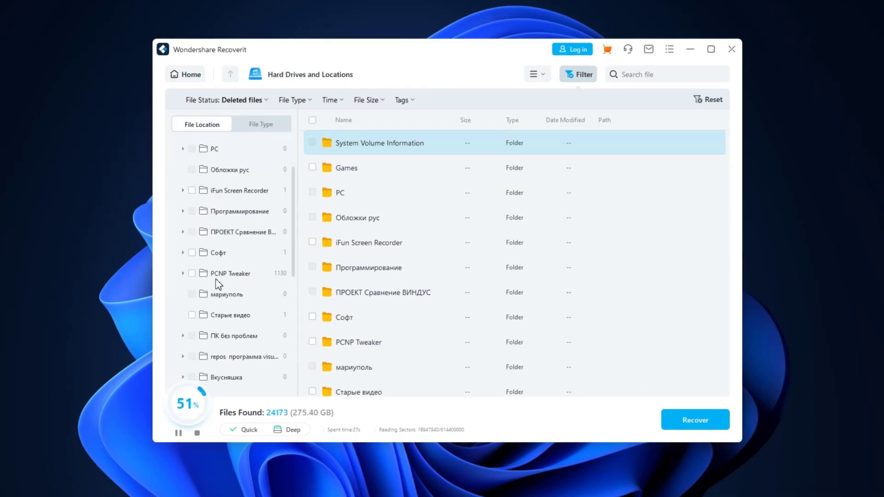
{"action": "scroll", "coordinate": [217, 283], "scroll_direction": "down", "scroll_amount": 3}
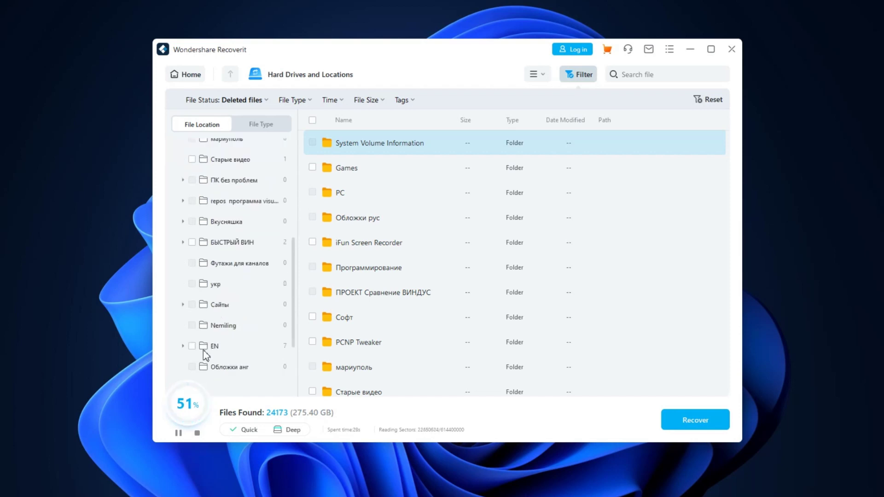
{"action": "left_click", "coordinate": [205, 351]}
Open the Recover folder, preview Speed _up.jpg zoomed in, and mark it for recovery
{"action": "double_click", "coordinate": [371, 148]}
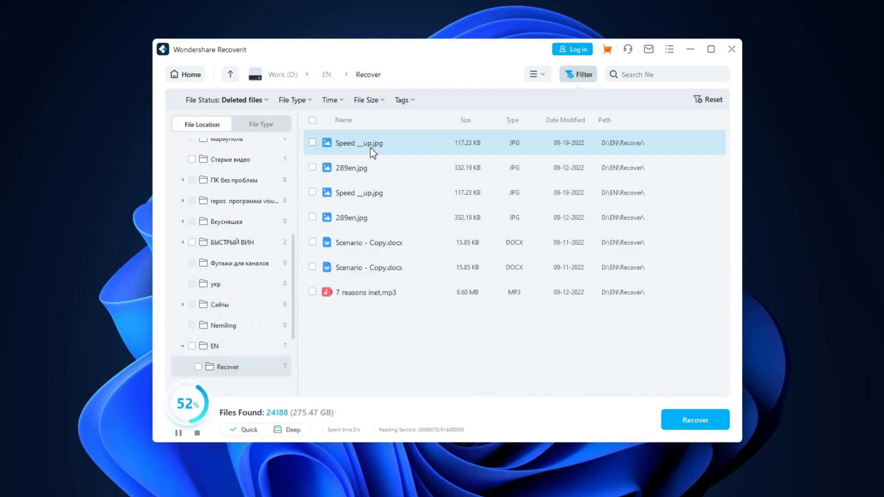
{"action": "double_click", "coordinate": [371, 149]}
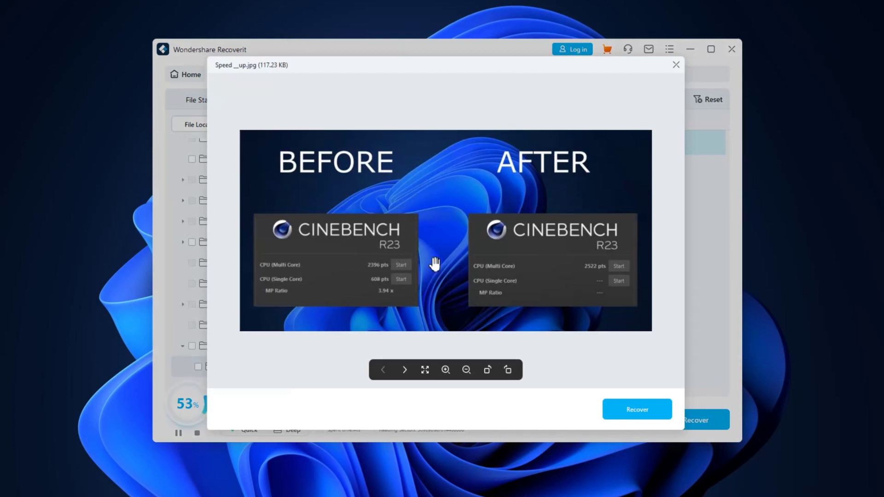
{"action": "left_click", "coordinate": [445, 369]}
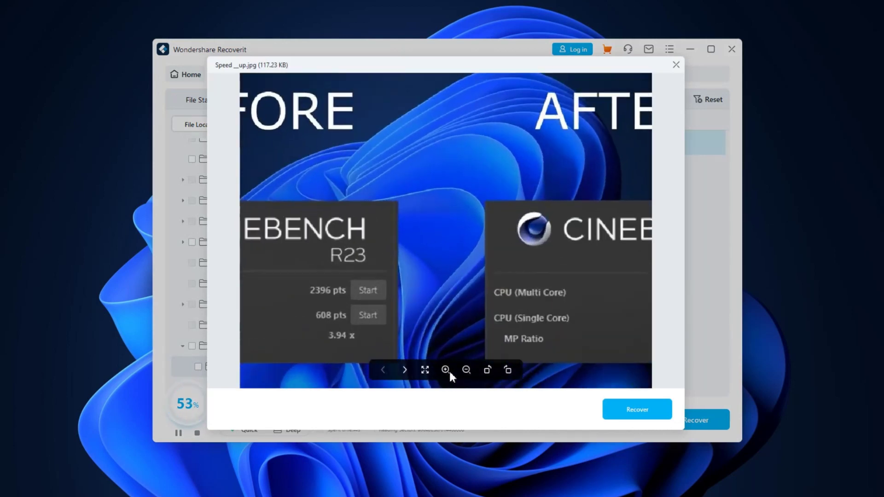
{"action": "left_click", "coordinate": [474, 438]}
{"action": "left_click", "coordinate": [312, 143]}
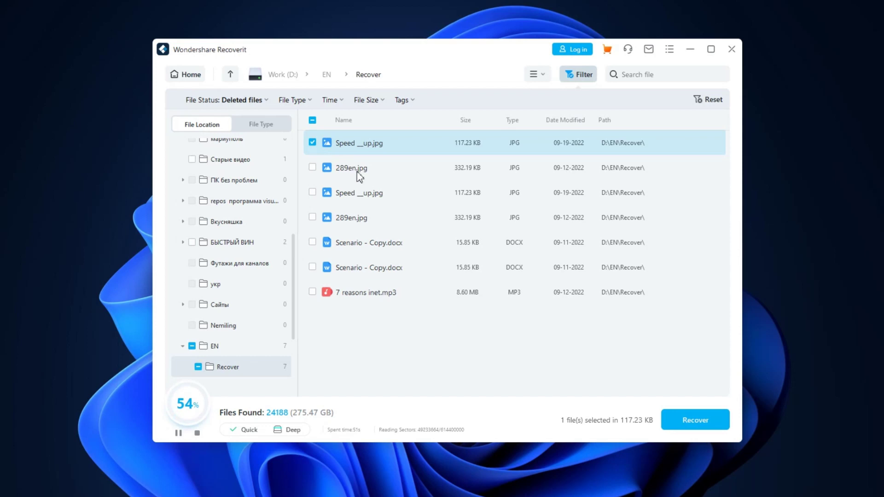
Preview Scenario - Copy.docx and play 7 reasons inet.mp3 from about two minutes in
{"action": "double_click", "coordinate": [340, 243]}
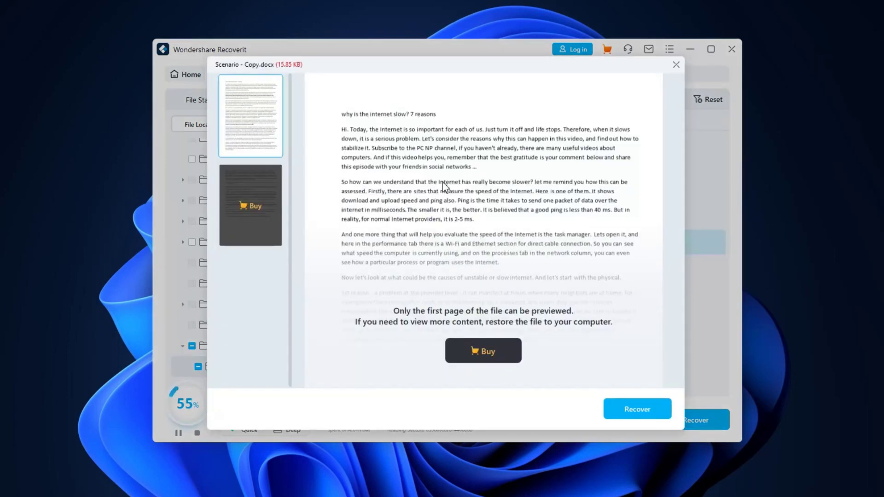
{"action": "key", "text": "Escape"}
{"action": "double_click", "coordinate": [347, 292]}
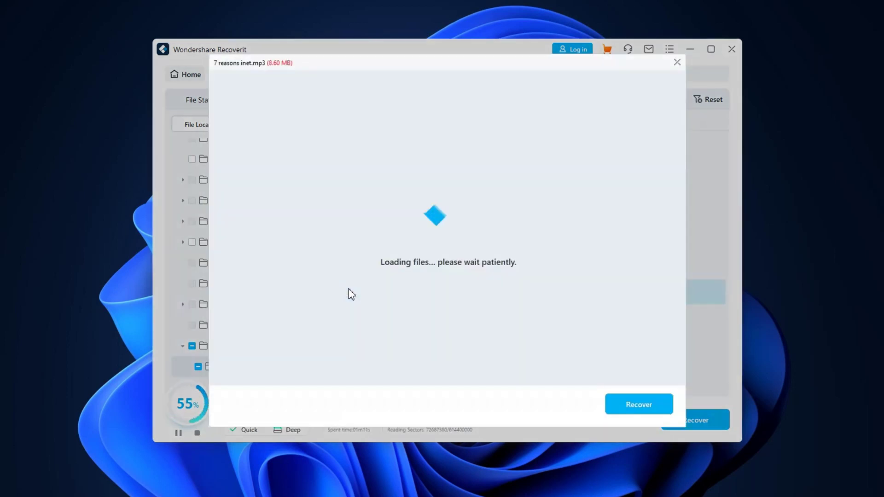
{"action": "left_click", "coordinate": [308, 373]}
{"action": "left_click", "coordinate": [374, 373]}
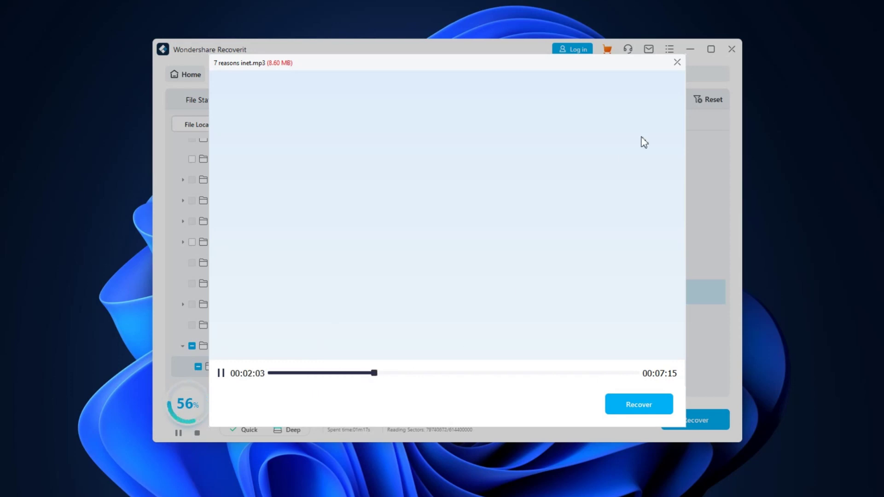
{"action": "left_click", "coordinate": [677, 62]}
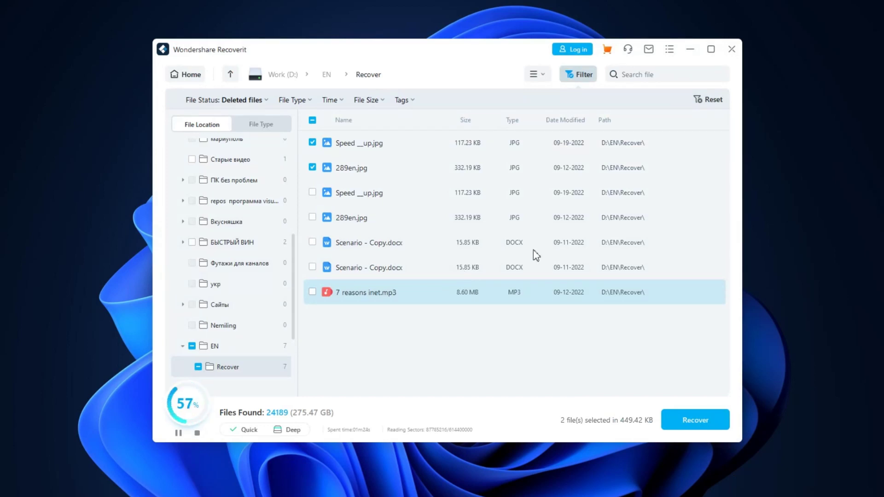
Add the last file and recover all four selected files to Data (E:)
{"action": "left_click", "coordinate": [197, 434]}
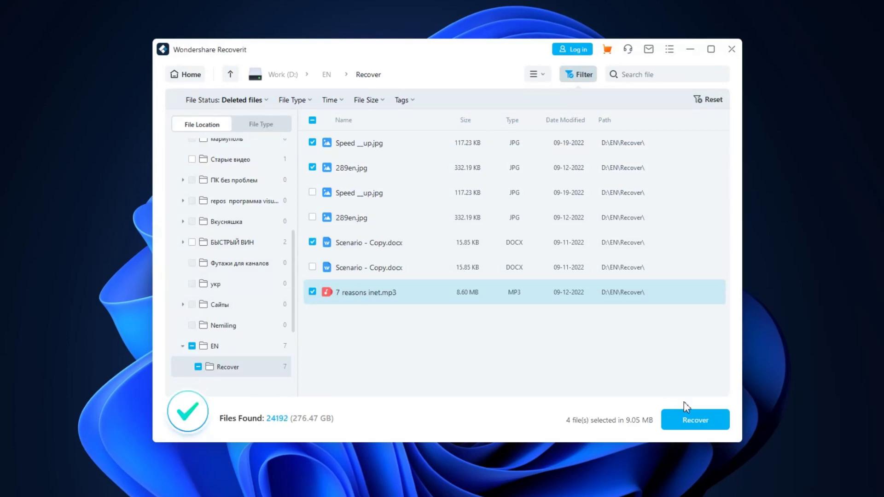
{"action": "left_click", "coordinate": [697, 420]}
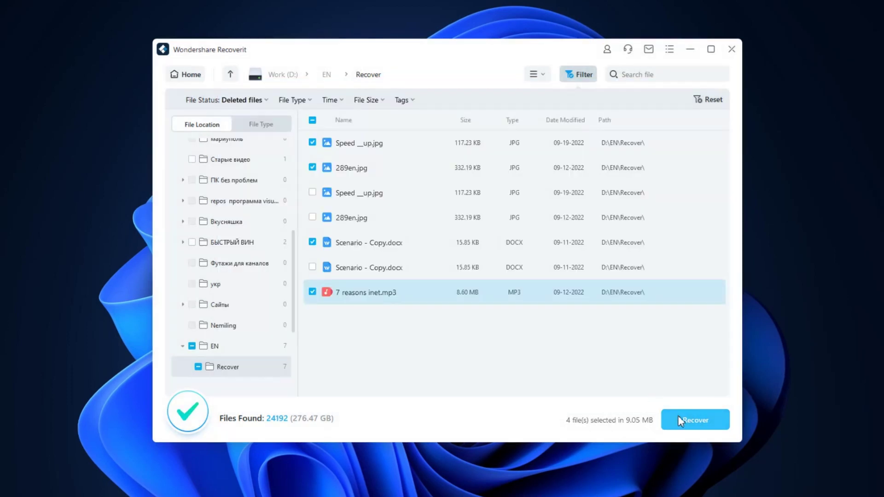
{"action": "left_click", "coordinate": [678, 416]}
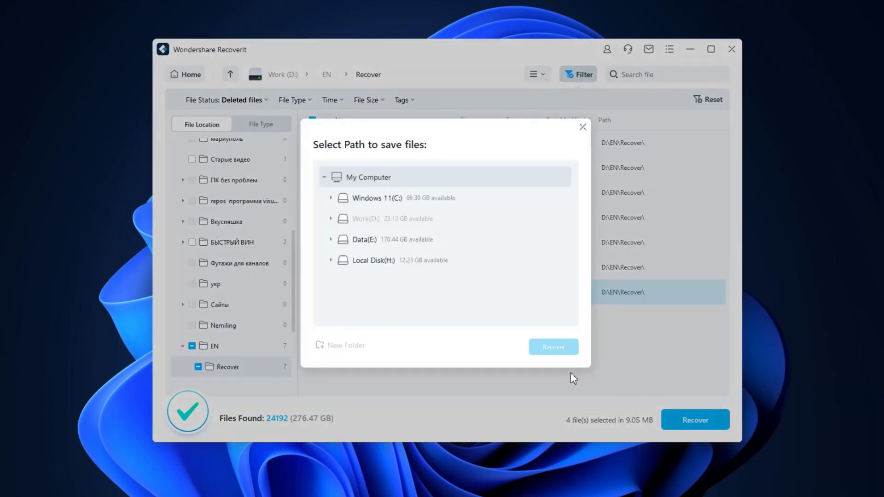
{"action": "left_click", "coordinate": [332, 240]}
{"action": "left_click", "coordinate": [537, 346]}
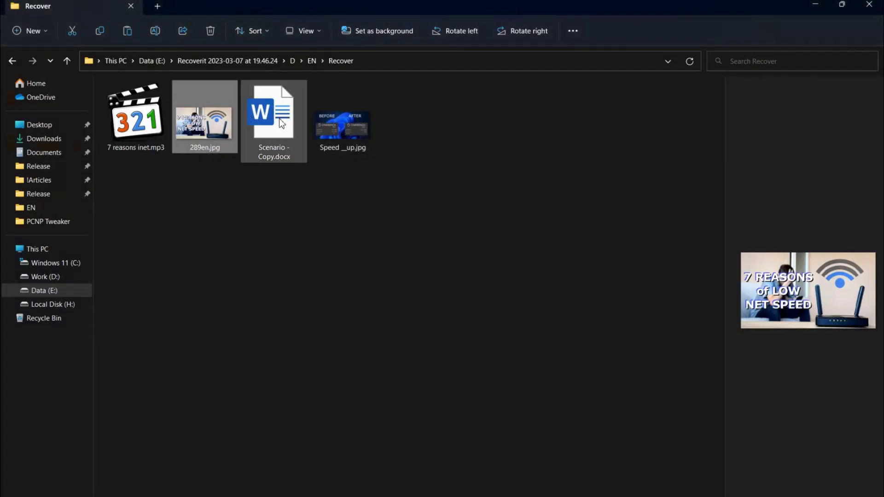
Open the restored Scenario - Copy.docx in Word, close it, then play 7 reasons inet.mp3
{"action": "double_click", "coordinate": [279, 121]}
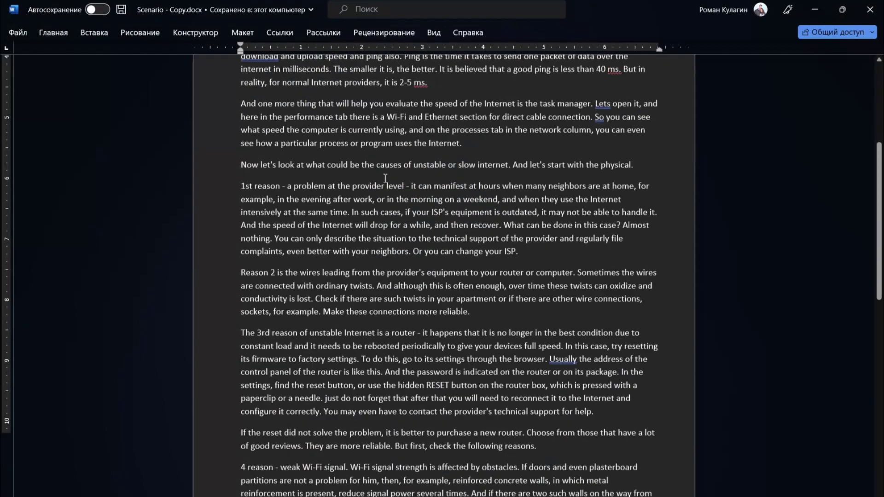
{"action": "scroll", "coordinate": [385, 179], "scroll_direction": "down", "scroll_amount": 20}
{"action": "left_click", "coordinate": [842, 10]}
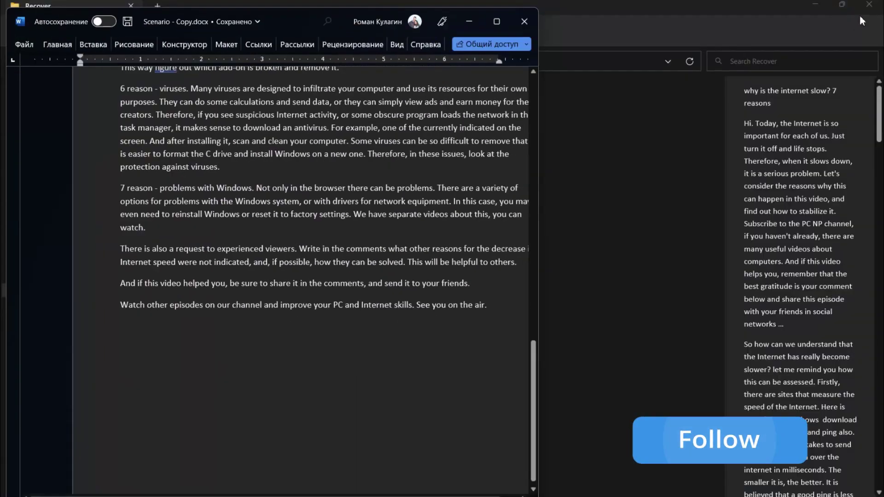
{"action": "left_click", "coordinate": [525, 21]}
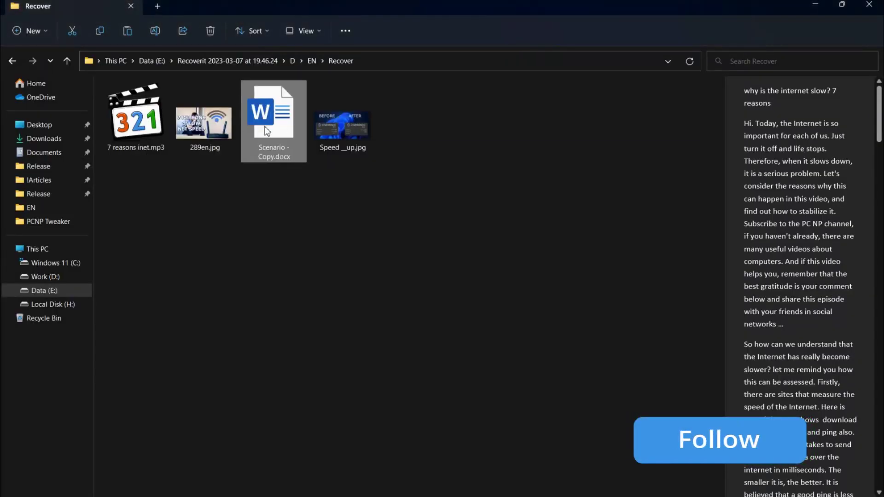
{"action": "double_click", "coordinate": [141, 126]}
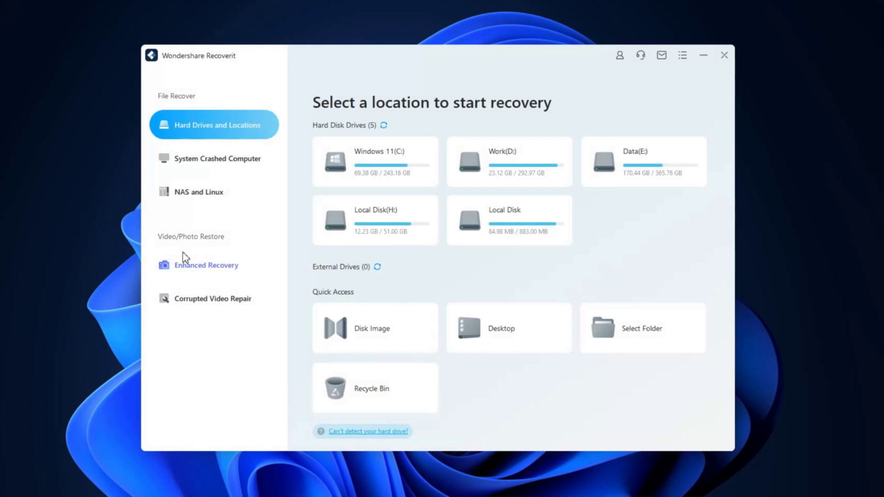
Look at Corrupted Video Repair, then go back to the Enhanced Recovery drive list
{"action": "left_click", "coordinate": [183, 276]}
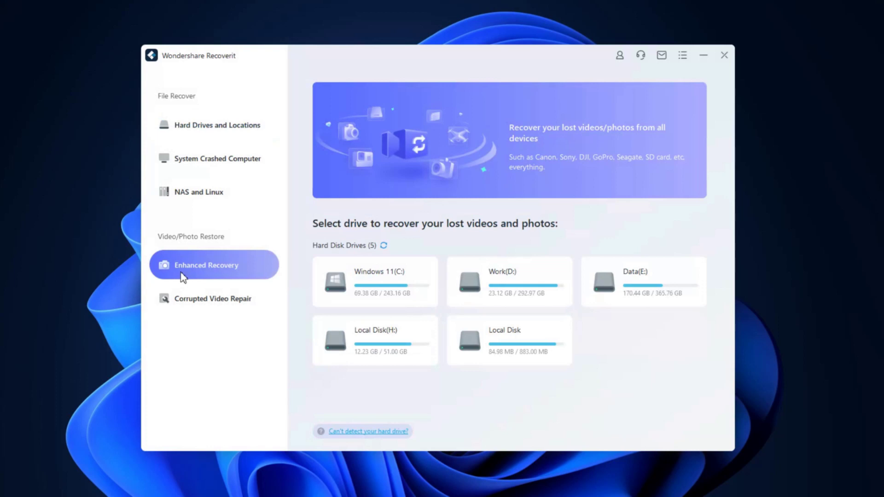
{"action": "left_click", "coordinate": [197, 305]}
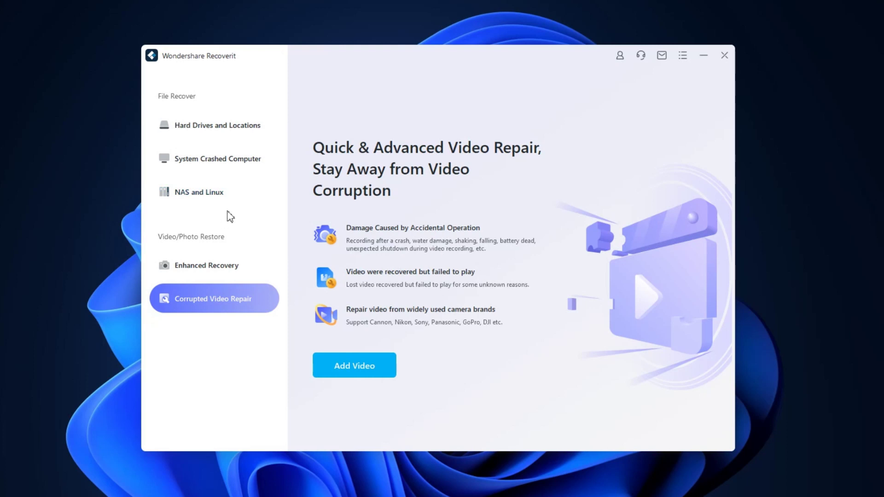
{"action": "left_click", "coordinate": [213, 262]}
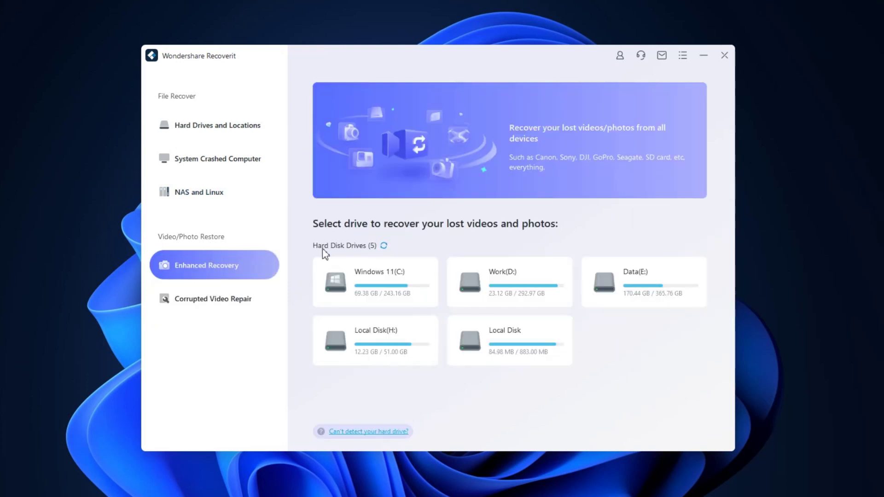
Choose Data (E:) and start the deep scan for MP4 and MOV videos
{"action": "left_click", "coordinate": [607, 300]}
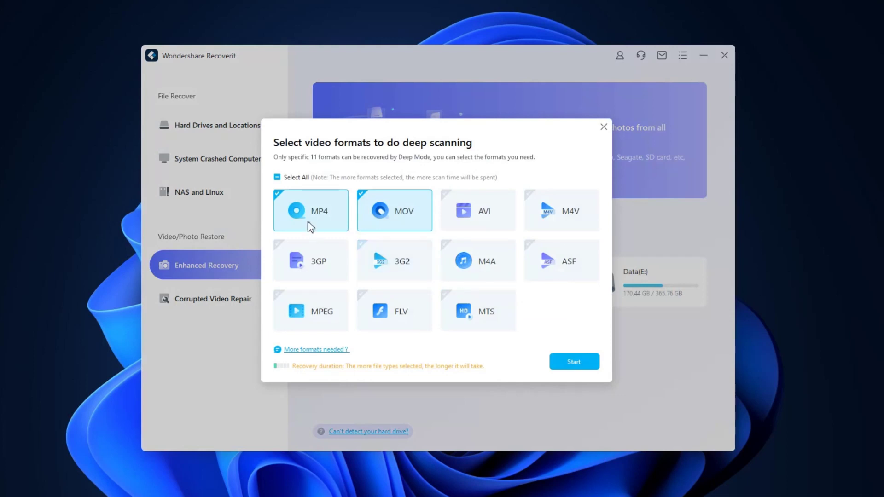
{"action": "left_click", "coordinate": [575, 361]}
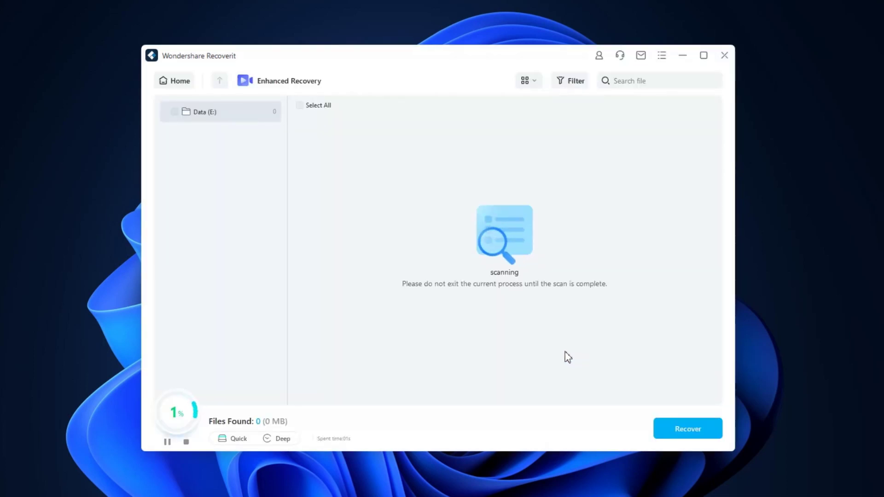